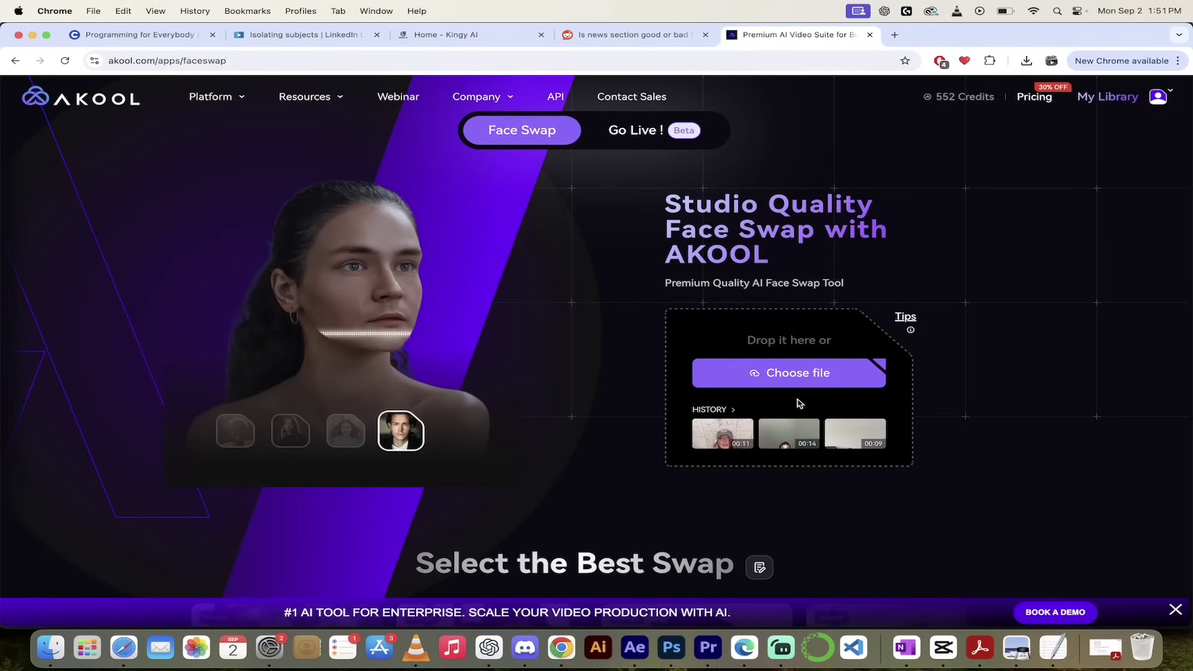
Start and cancel a file upload, then browse the Face Swap example swaps and features
left_click(764, 380)
left_click(775, 441)
scroll(1049, 395, "down", 1)
scroll(1049, 396, "down", 10)
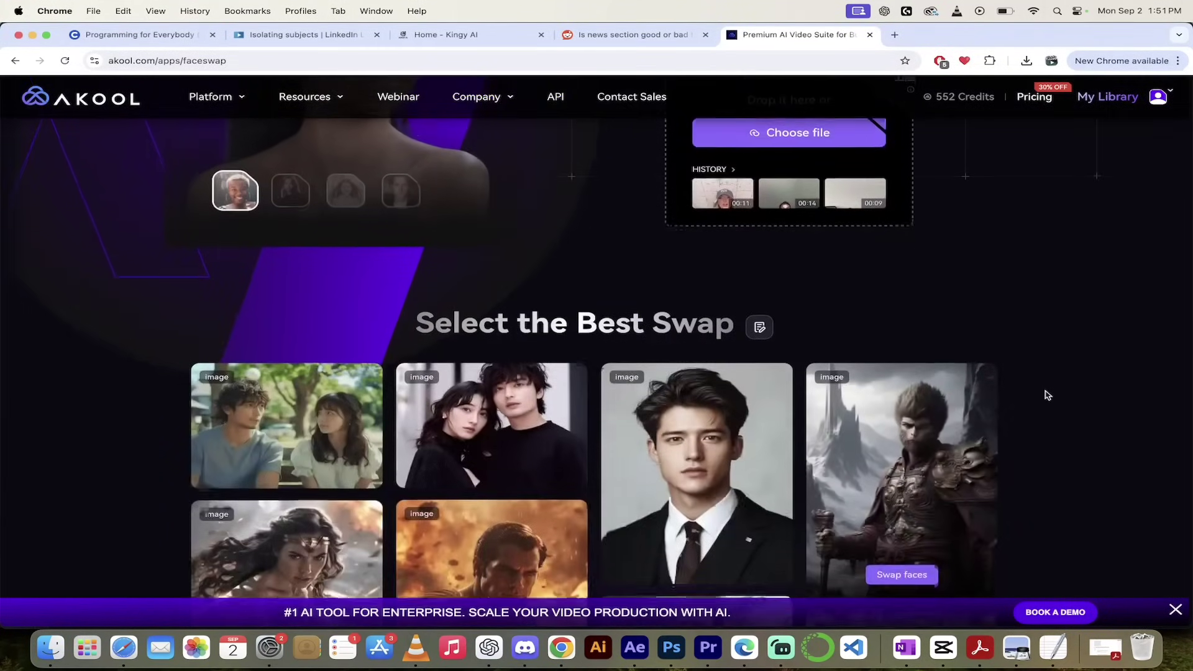
scroll(1049, 395, "down", 10)
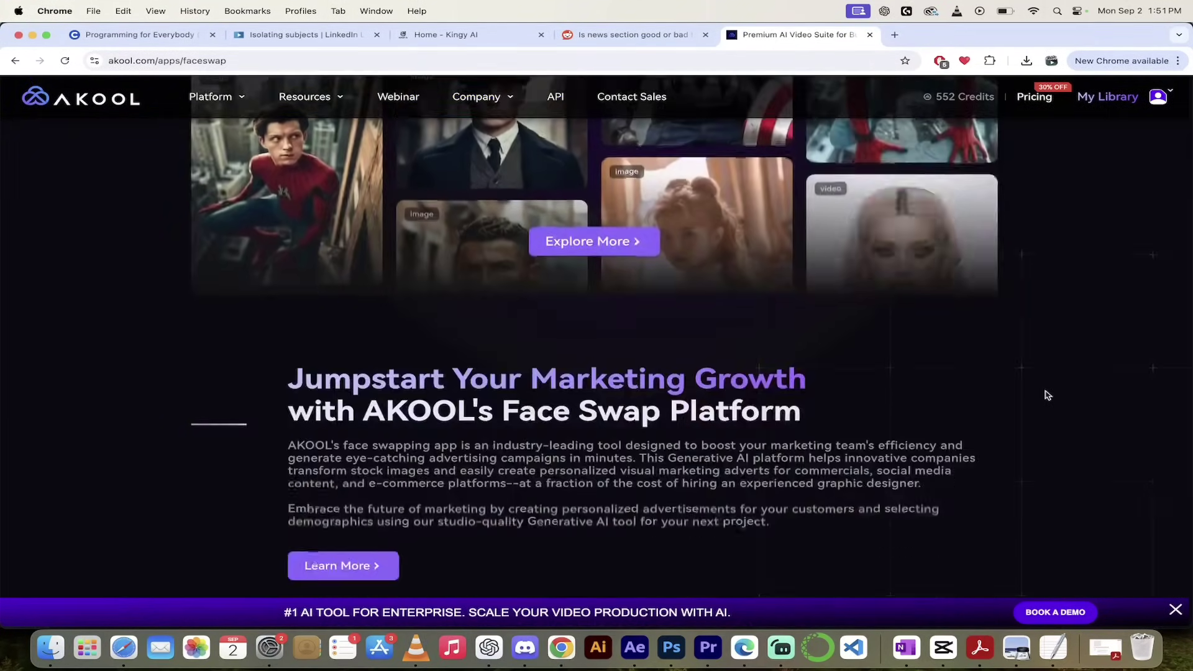
scroll(1049, 396, "down", 8)
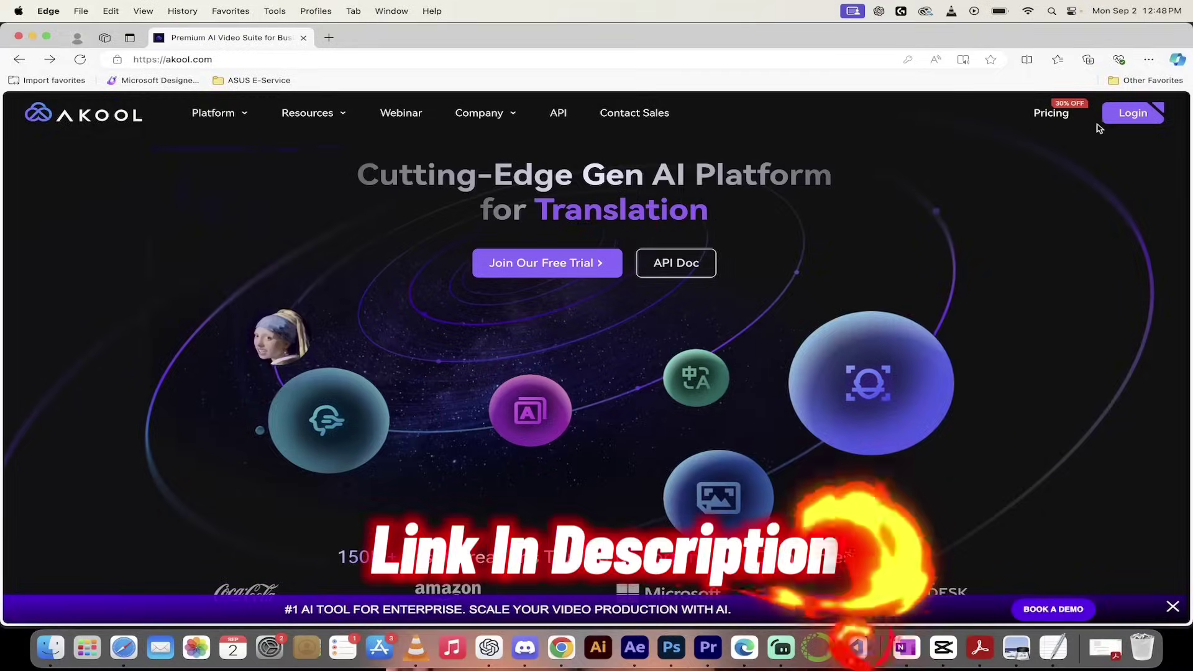
Follow Join Our Free Trial to akool.com/apps and browse the Face Swap, Live Face Swap and Avatar cards
left_click(560, 264)
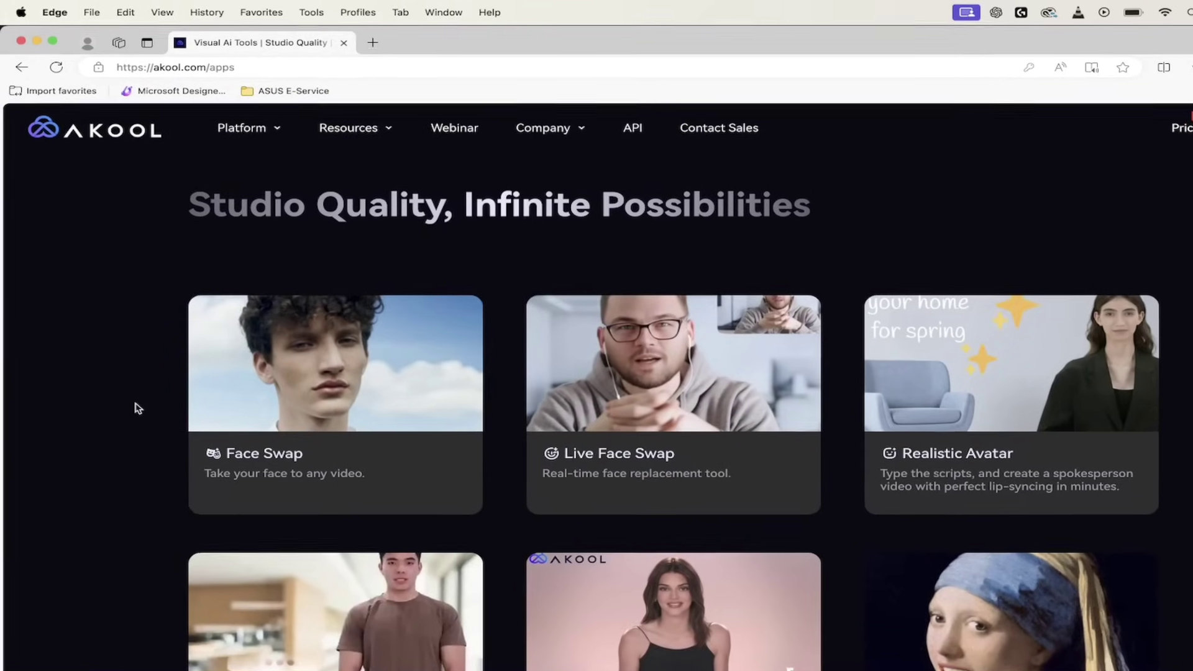
scroll(138, 408, "down", 2)
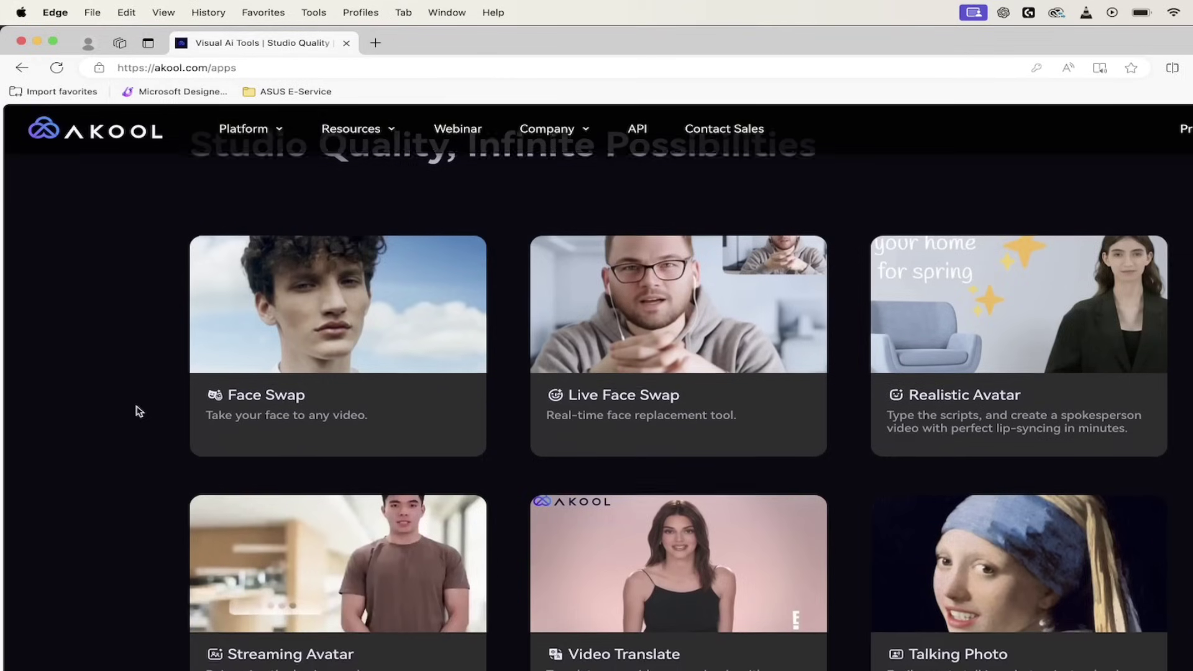
scroll(138, 411, "down", 1)
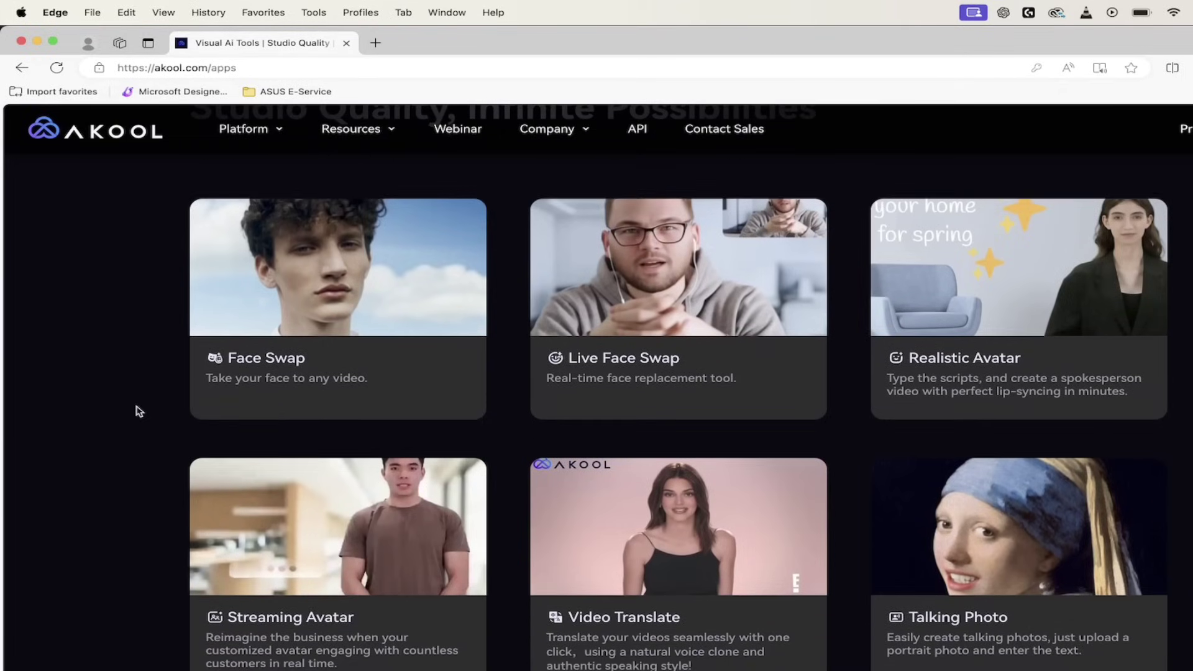
mouse_move(293, 312)
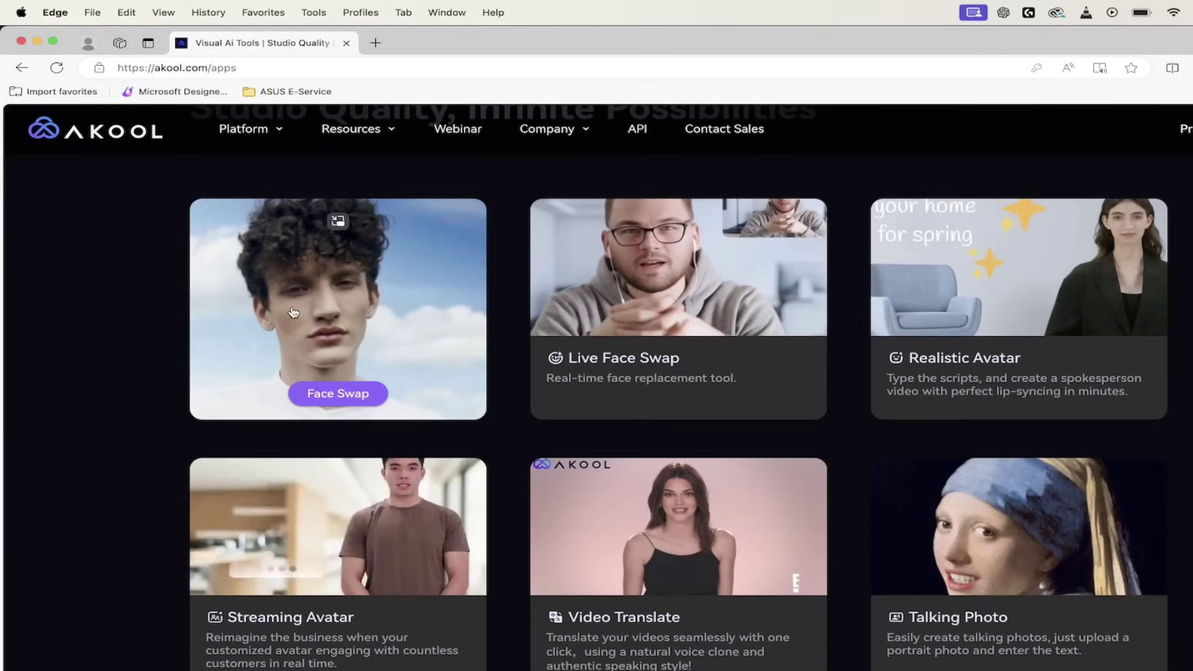
mouse_move(711, 356)
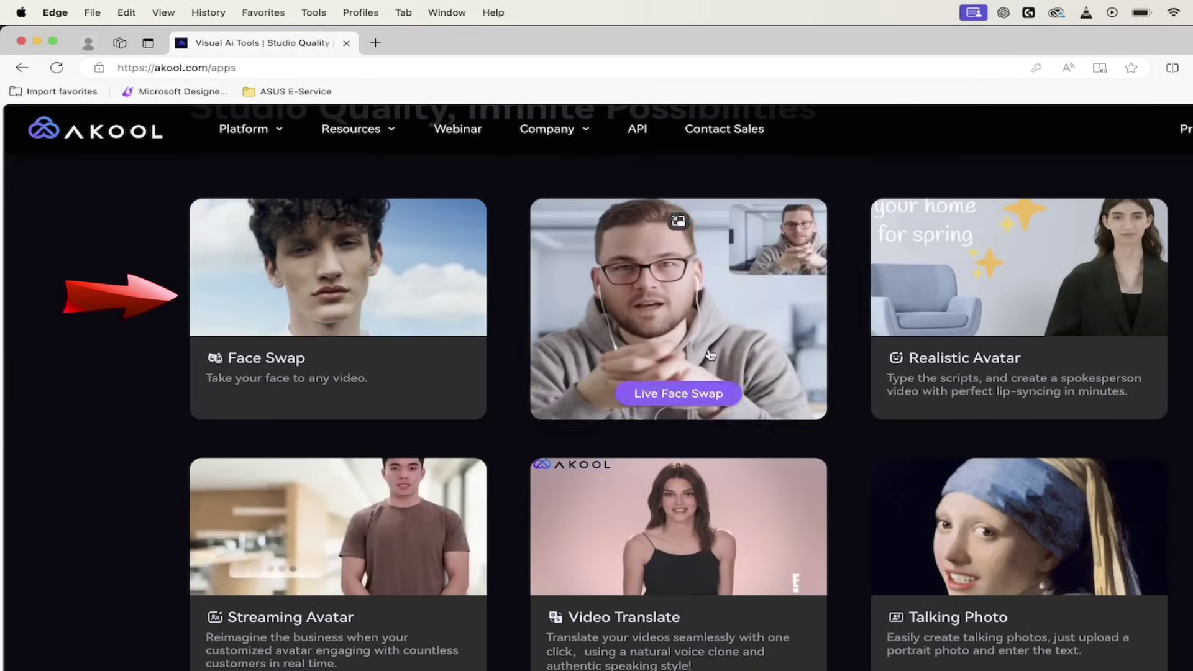
scroll(845, 311, "down", 1)
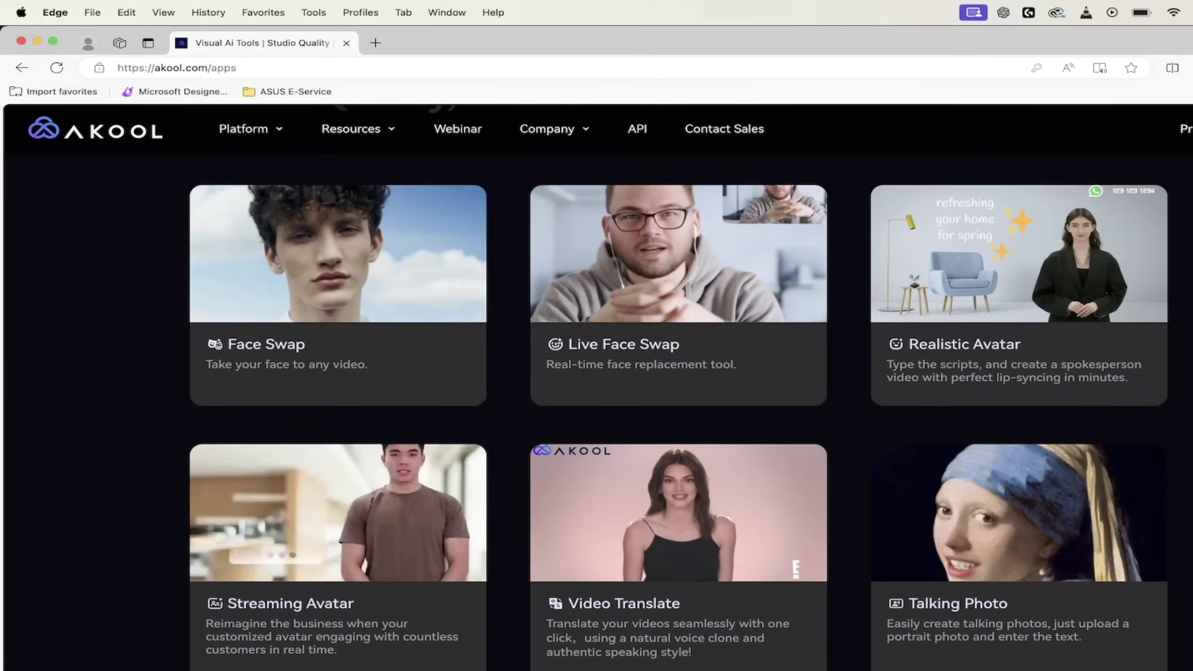
scroll(679, 388, "down", 5)
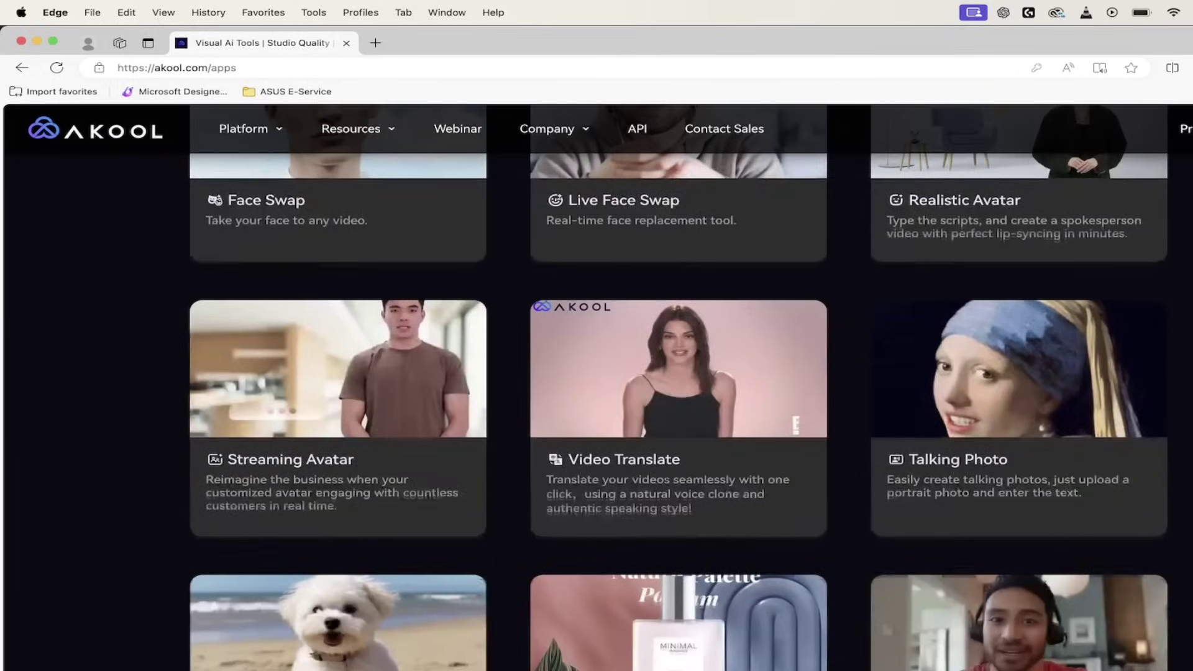
scroll(679, 388, "down", 1)
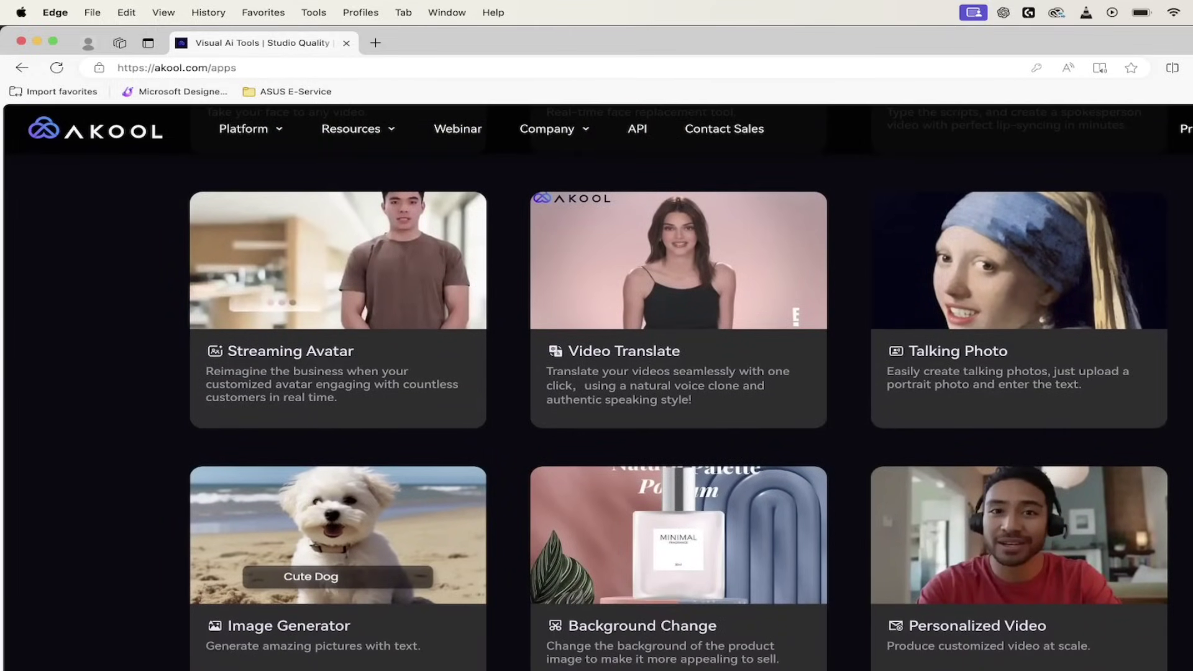
scroll(679, 388, "down", 2)
mouse_move(409, 545)
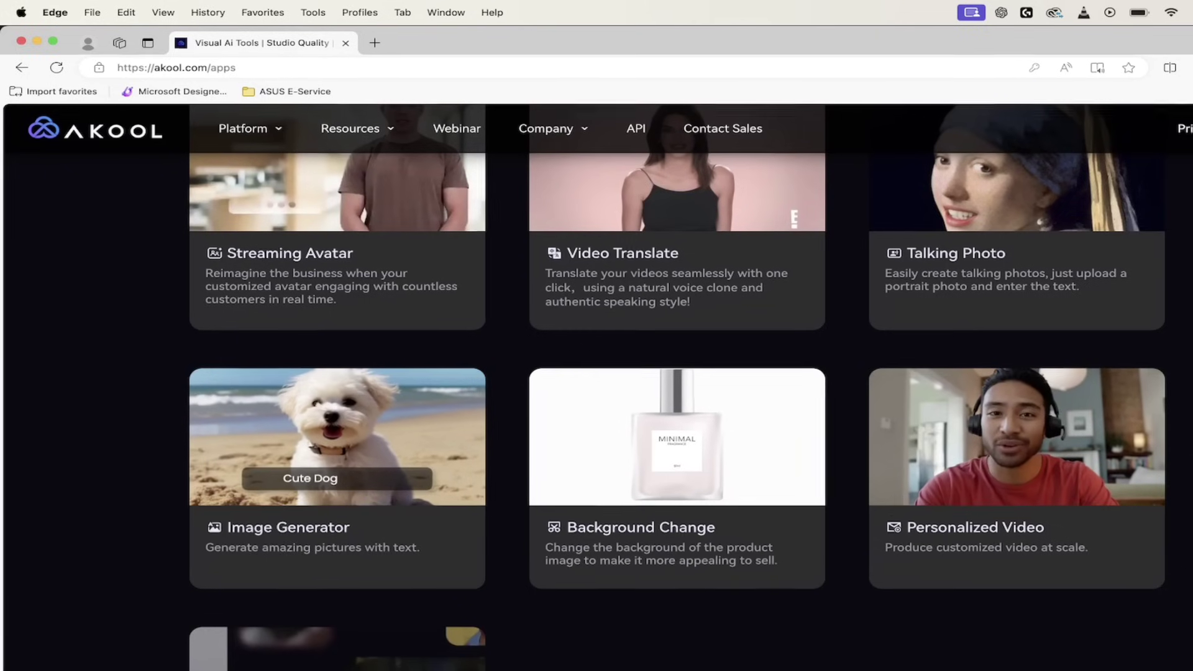
scroll(1187, 433, "up", 8)
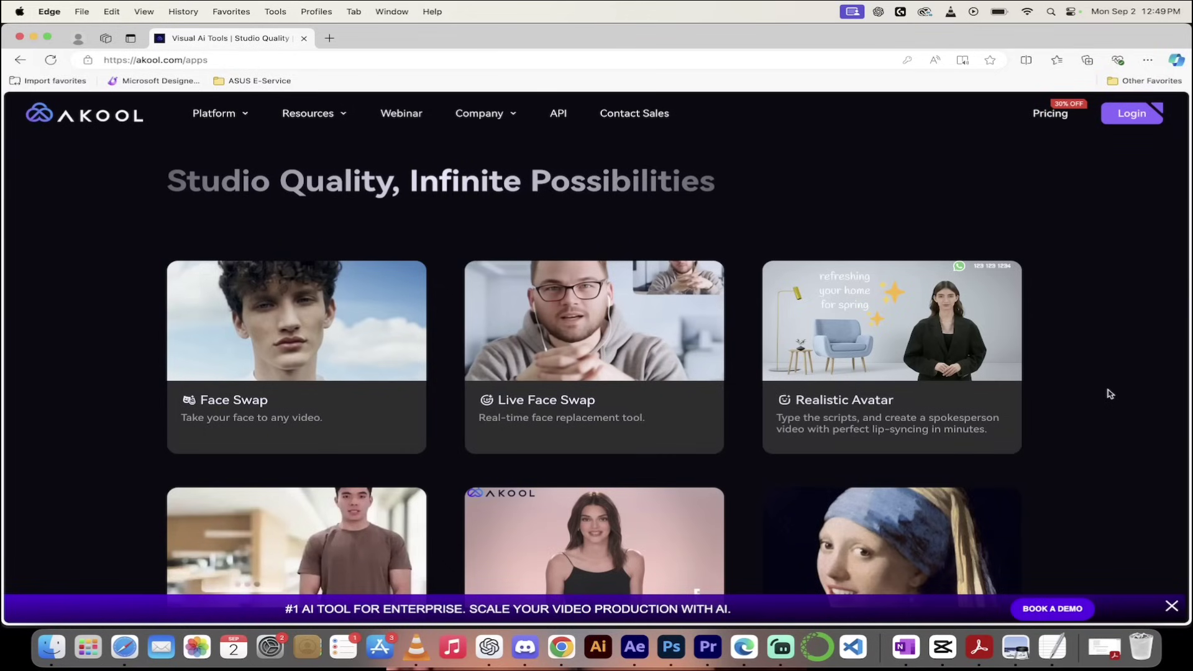
Load the Face Swap tool at akool.com/apps/faceswap through the Platform menu
left_click(319, 388)
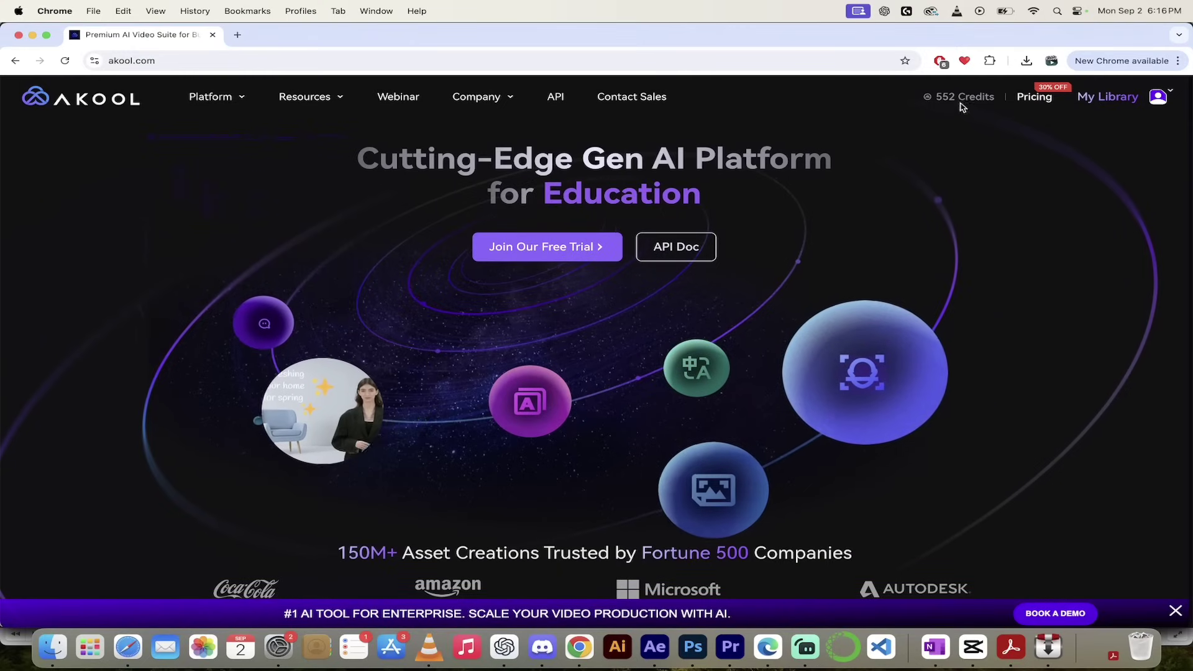
mouse_move(961, 102)
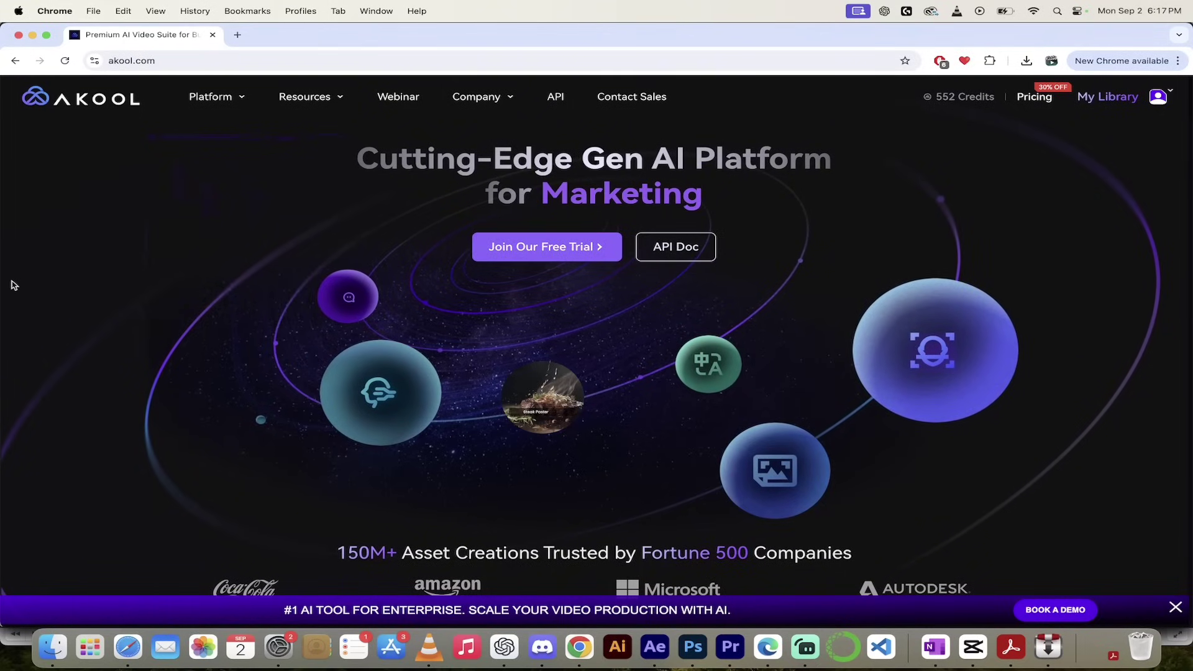
mouse_move(227, 101)
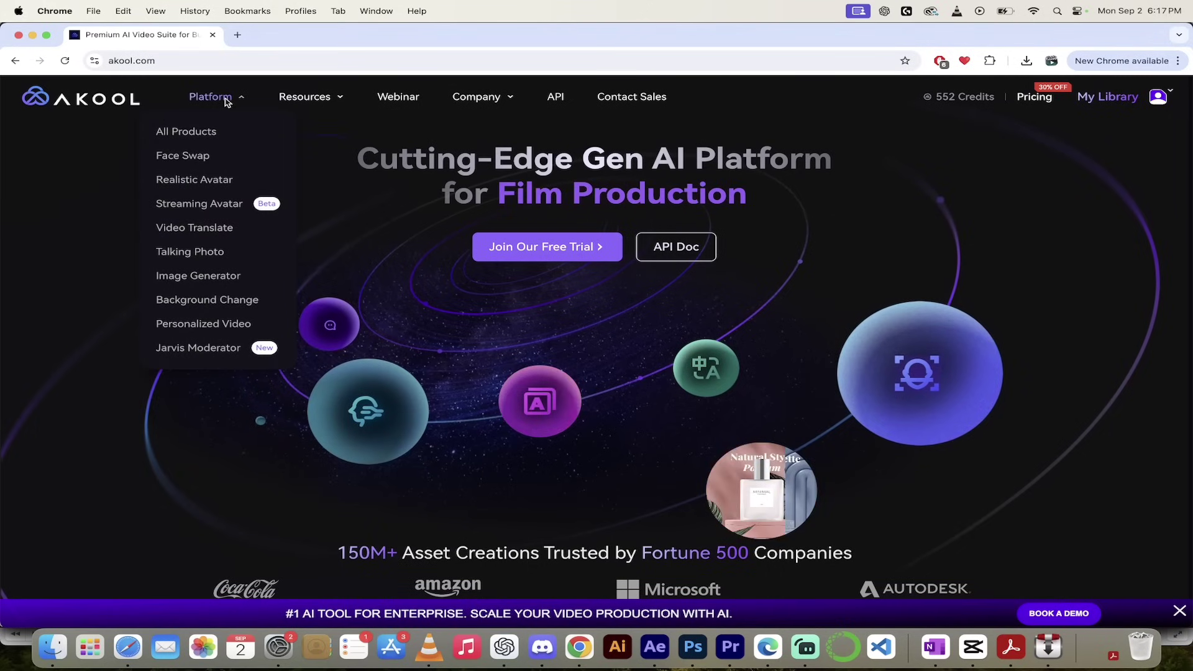
left_click(194, 161)
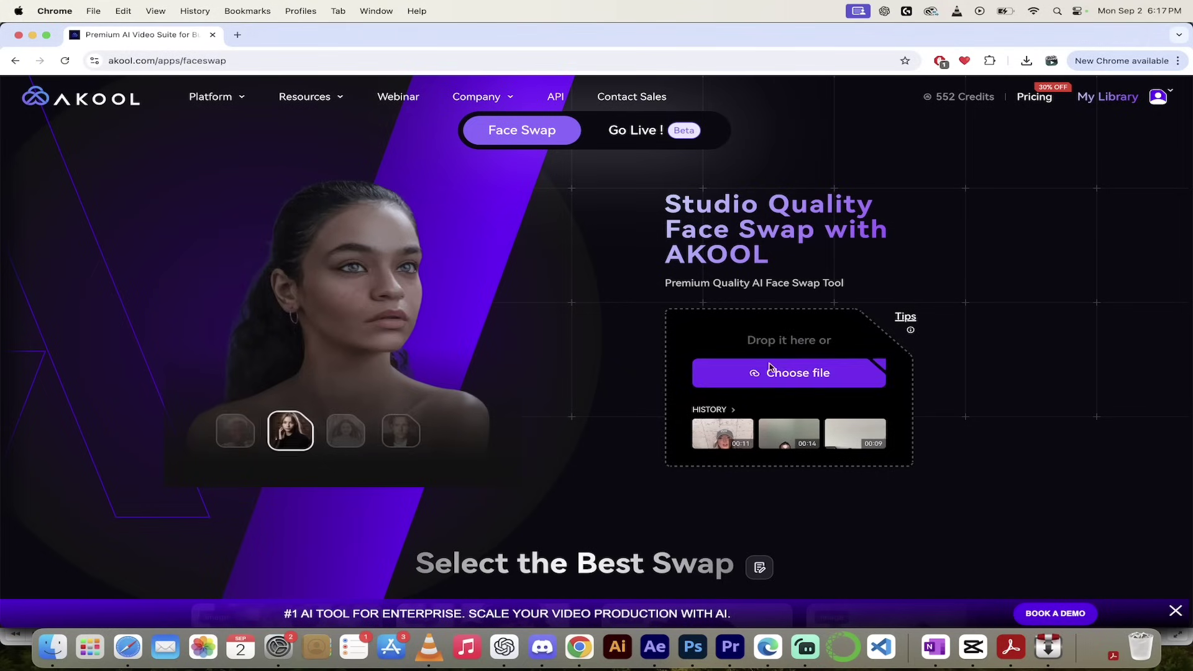
Upload the clip Download (3) copy.mp4 into the Face Swap editor
left_click(815, 374)
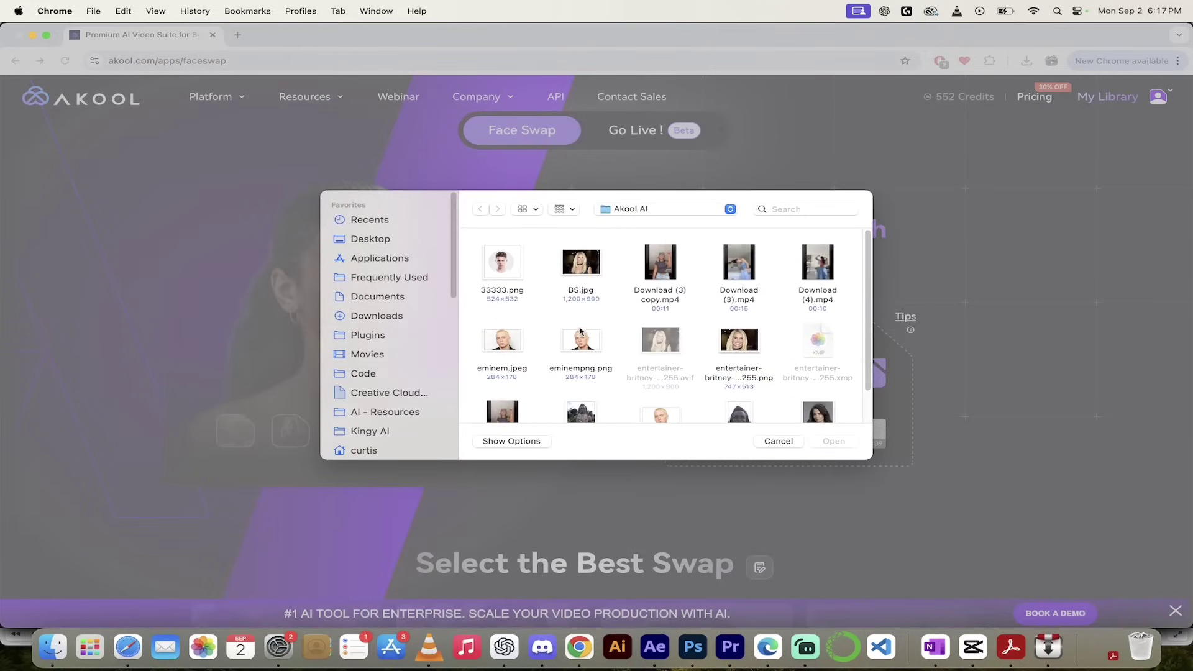
left_click(671, 295)
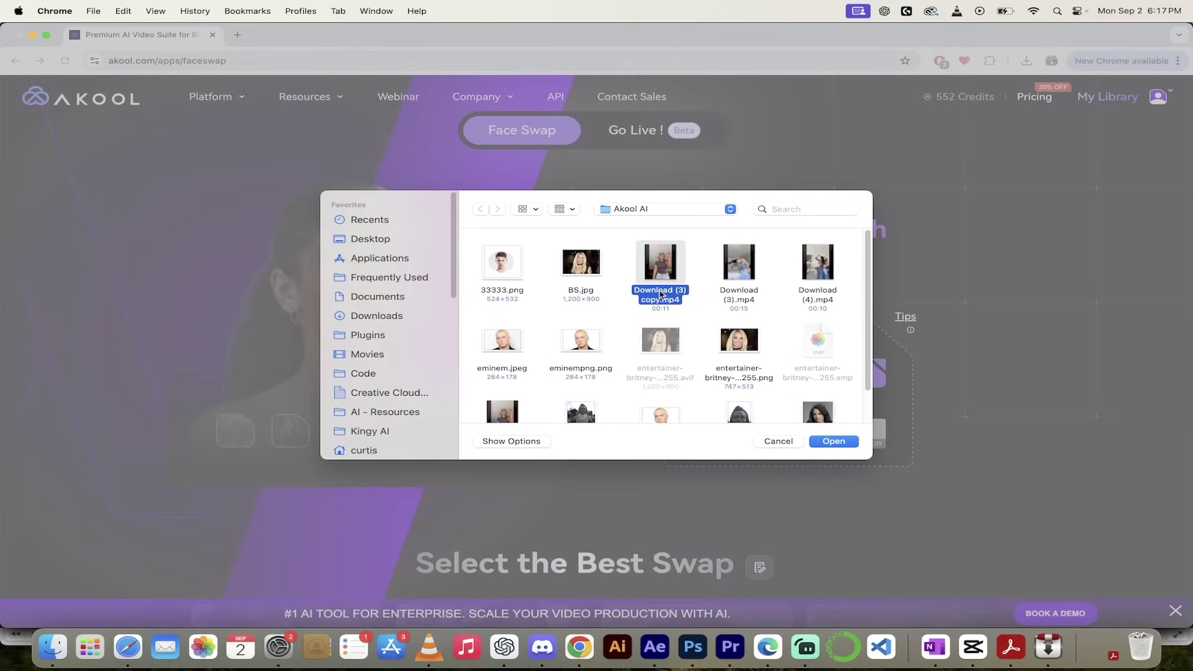
left_click(848, 443)
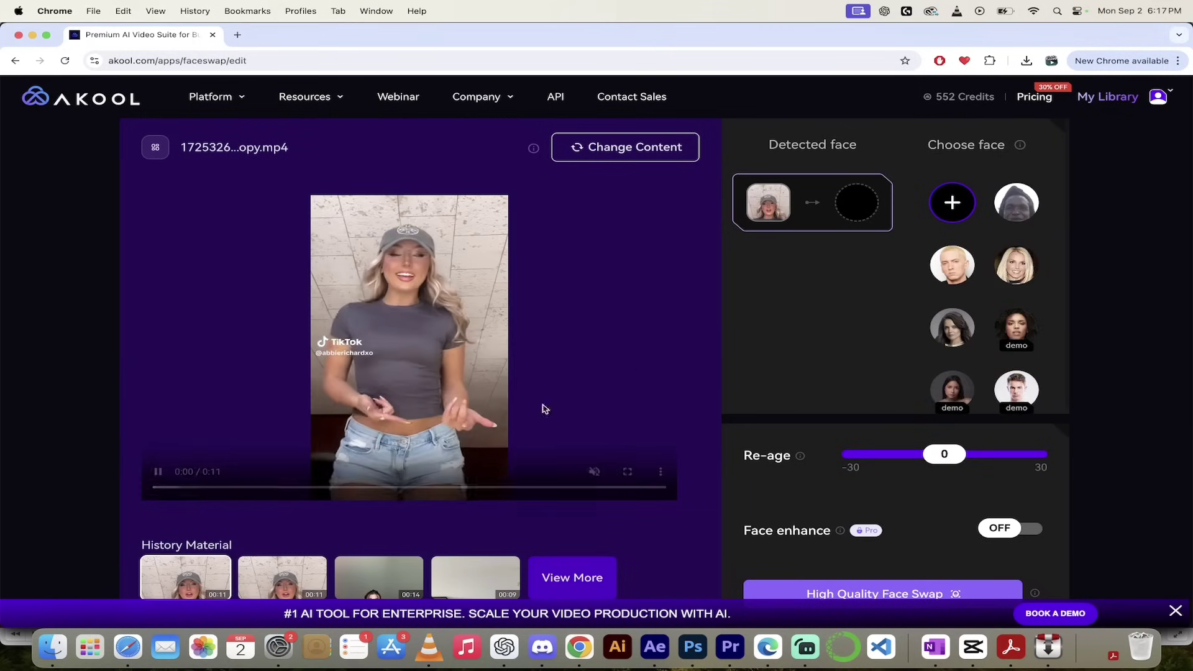
left_click(474, 467)
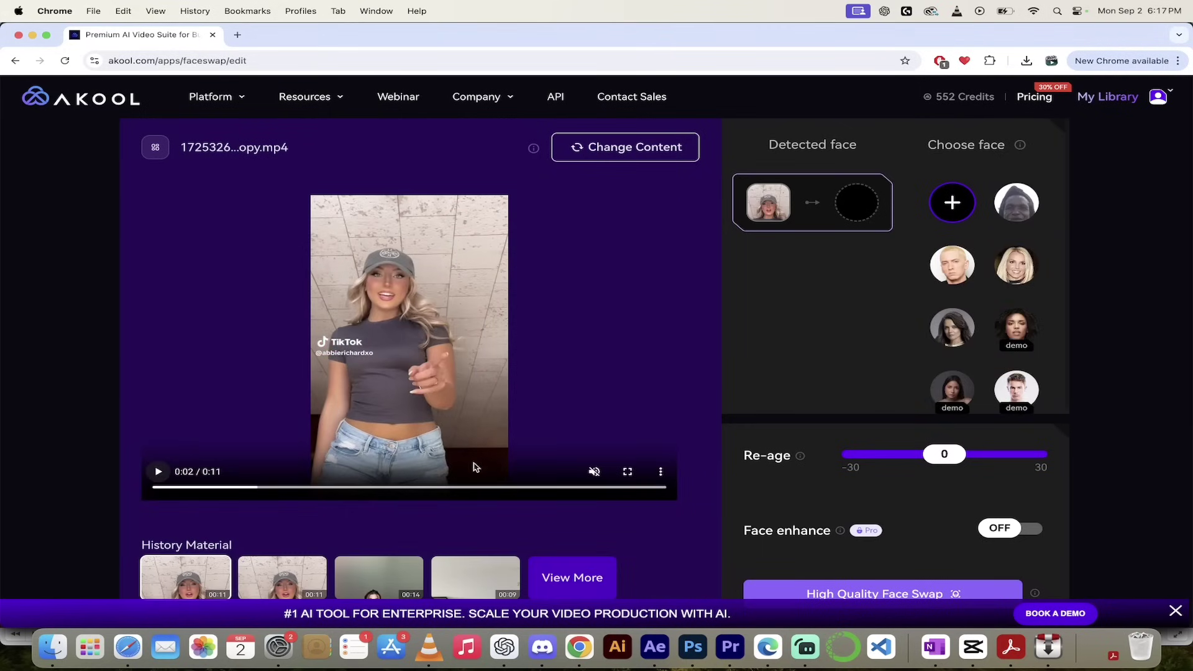
left_click(628, 474)
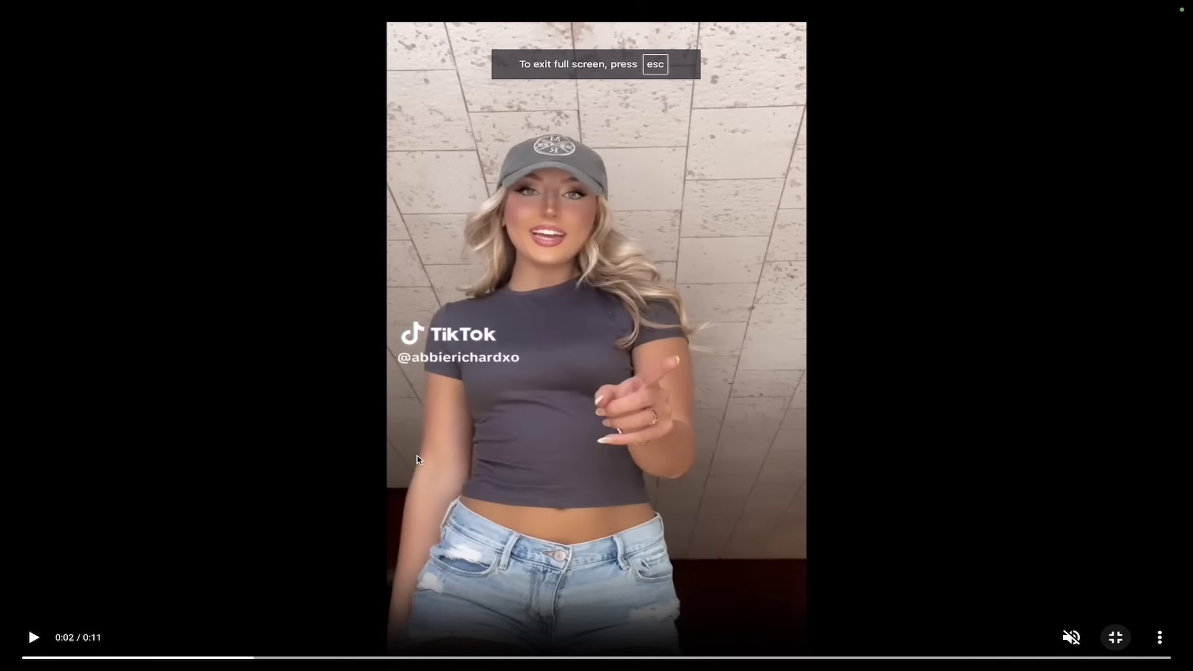
key("Escape")
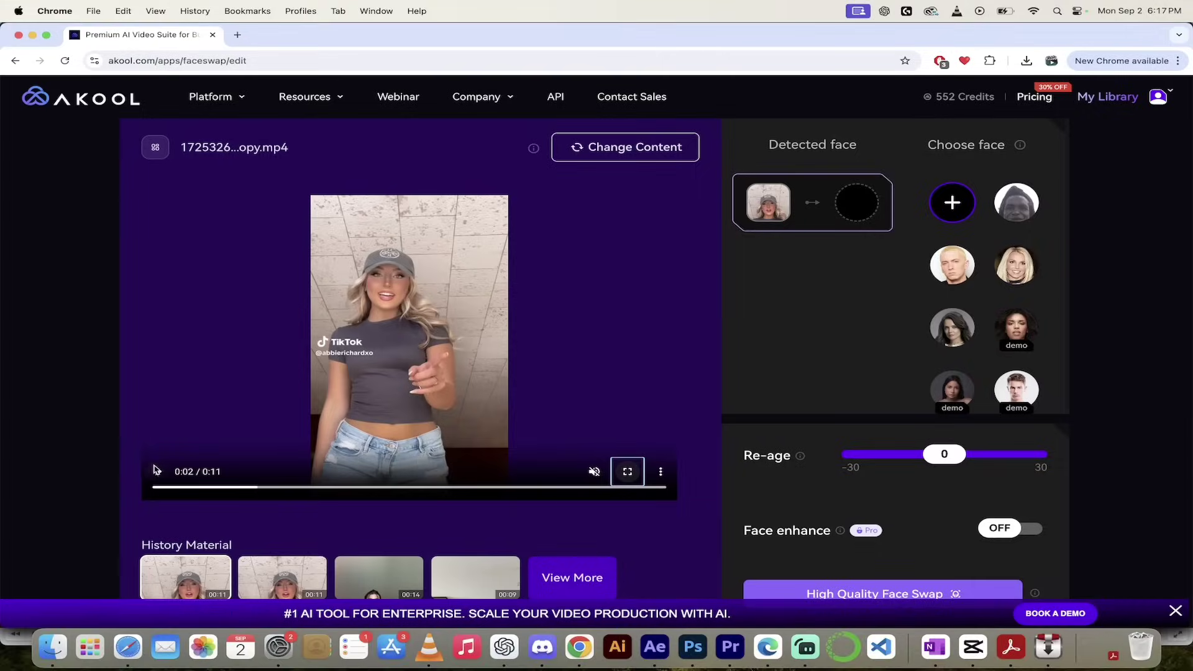
left_click(155, 471)
left_click(628, 472)
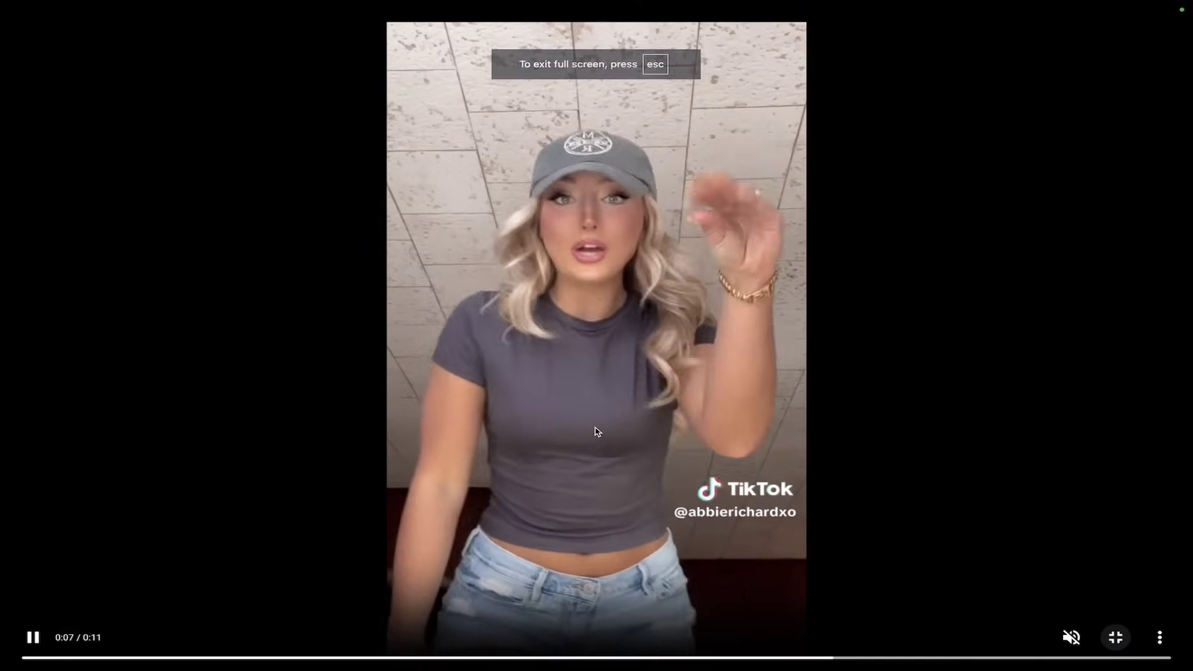
key("Escape")
left_click(159, 471)
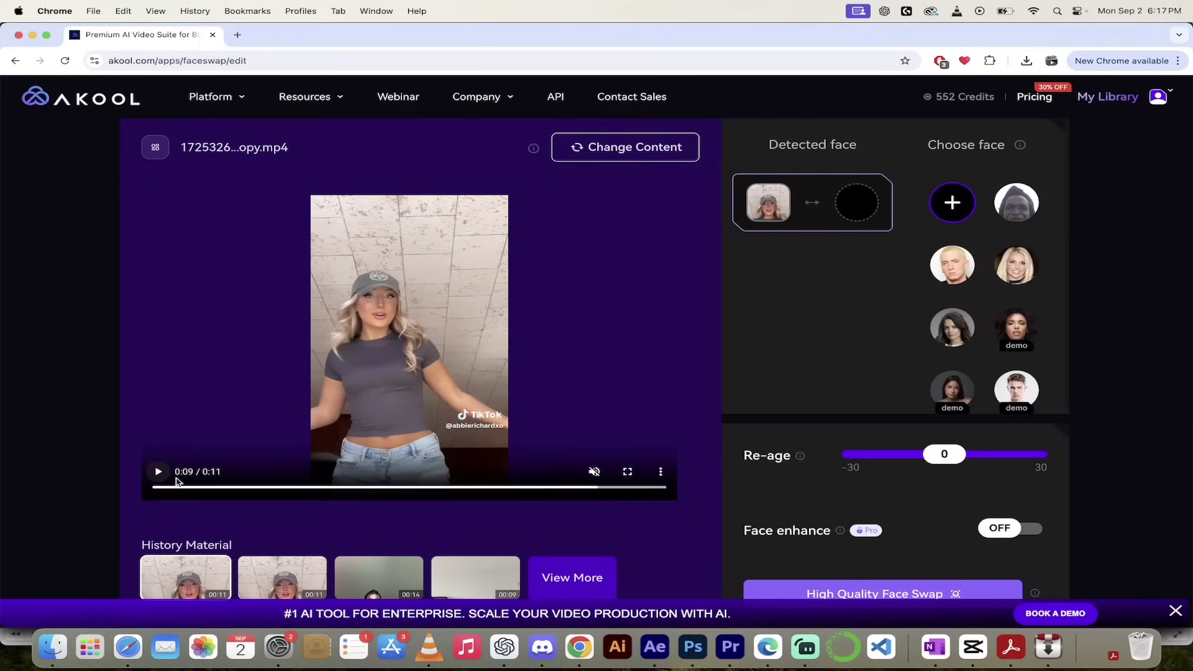
left_click(156, 490)
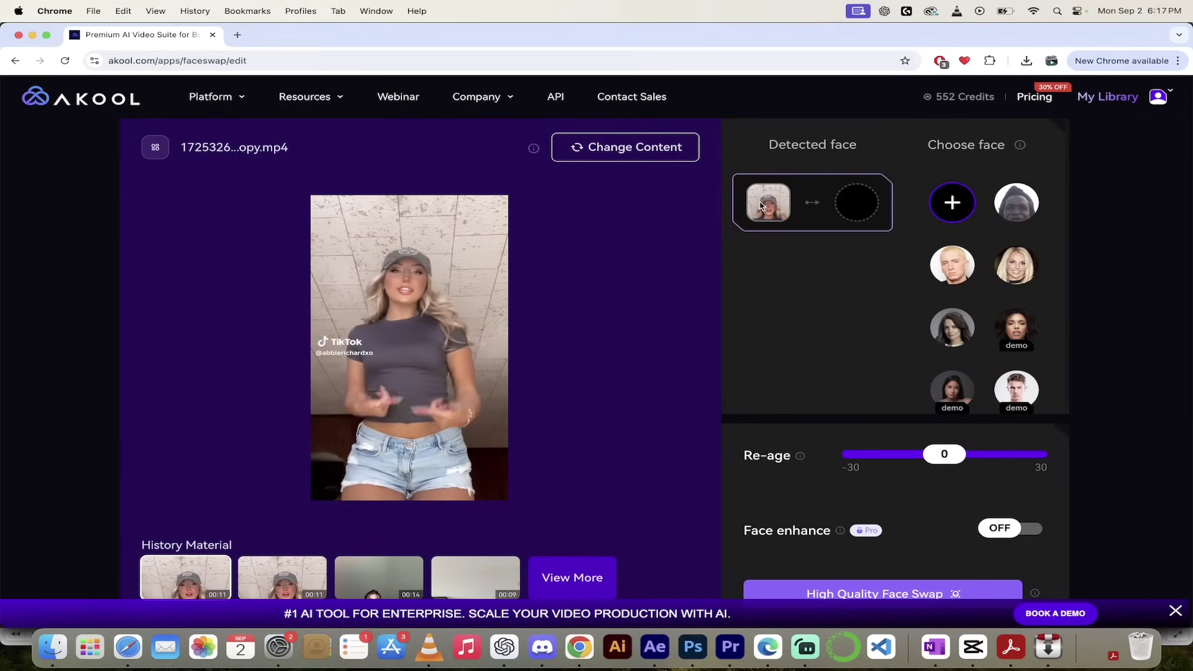
Pause the preview at 0:05 and assign the short-haired blond man as the replacement face
left_click(157, 474)
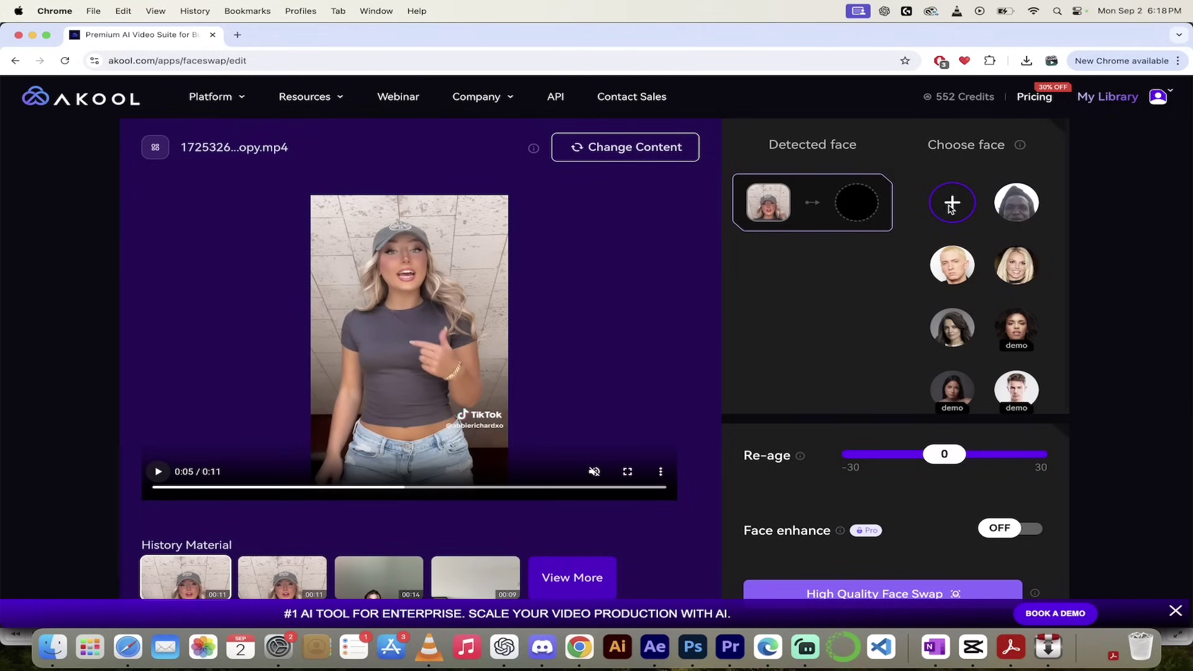
scroll(960, 253, "down", 1)
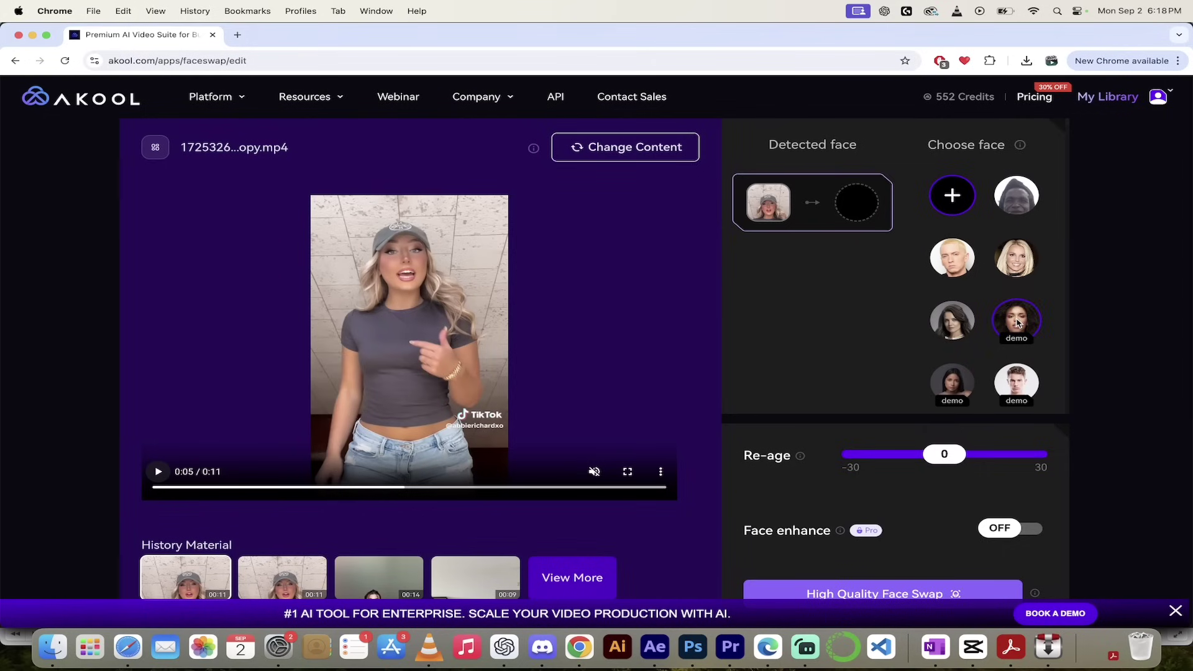
scroll(1058, 292, "up", 1)
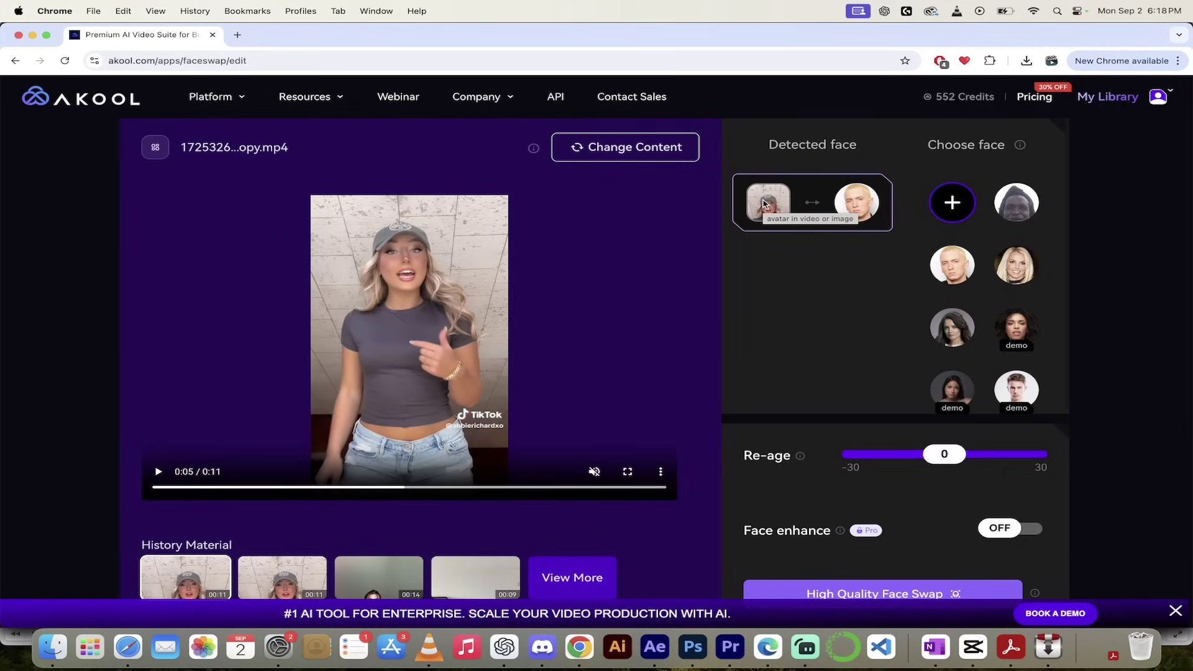
scroll(834, 271, "down", 3)
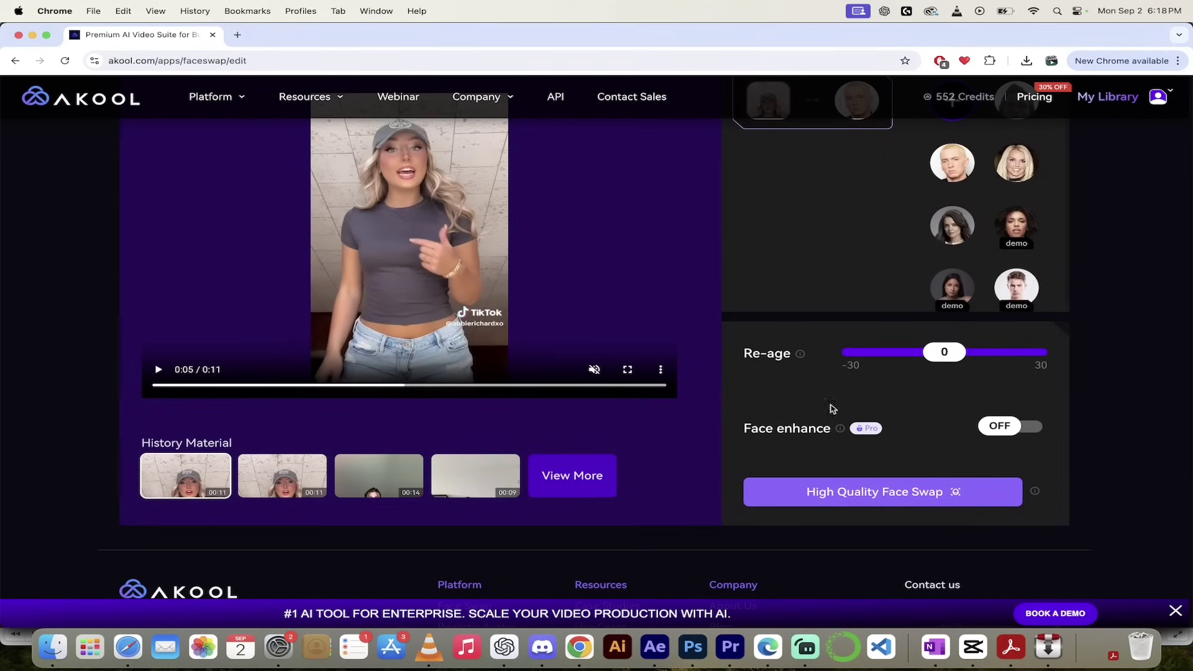
scroll(807, 432, "up", 2)
scroll(830, 370, "up", 1)
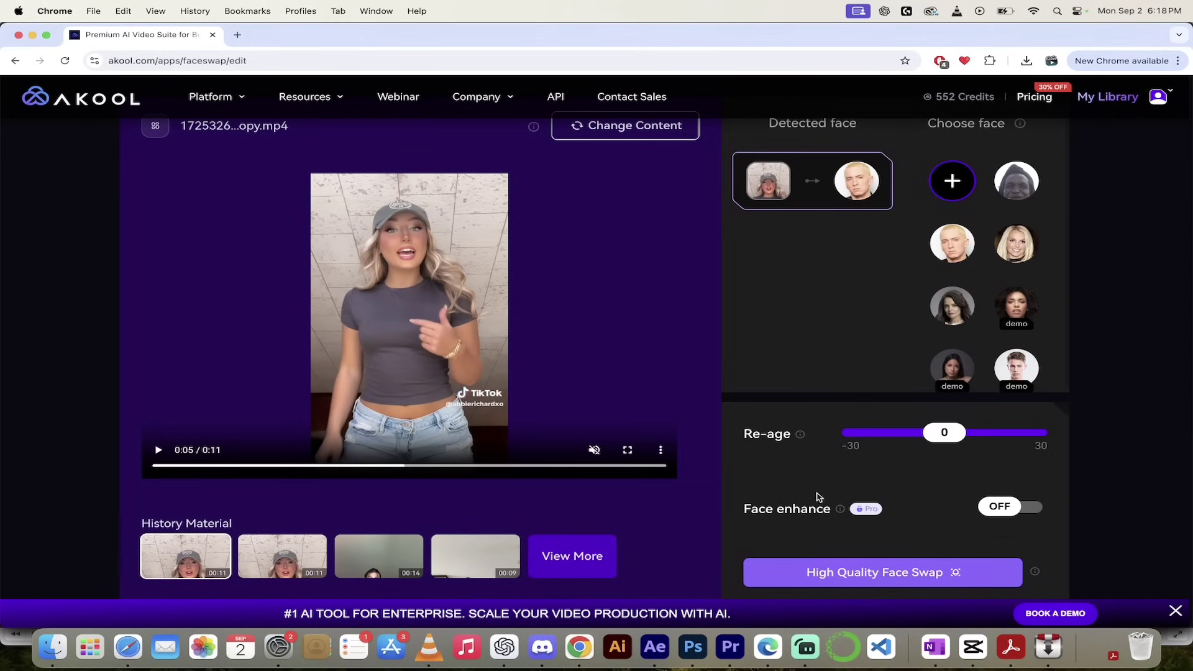
mouse_move(866, 510)
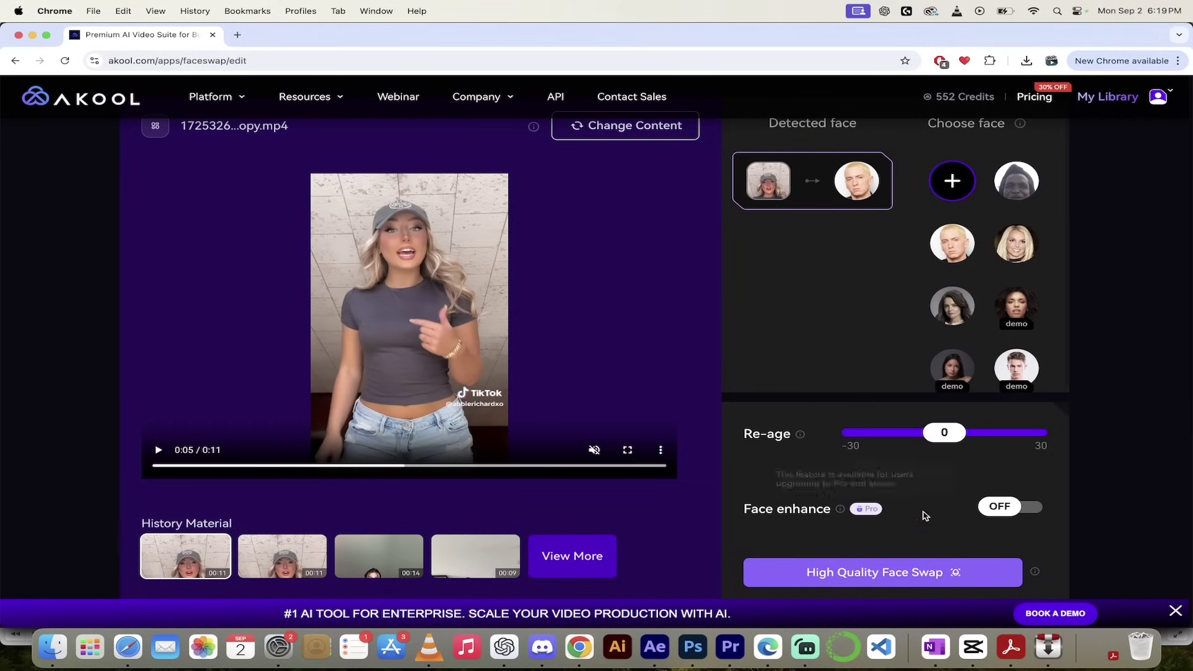
scroll(755, 439, "up", 1)
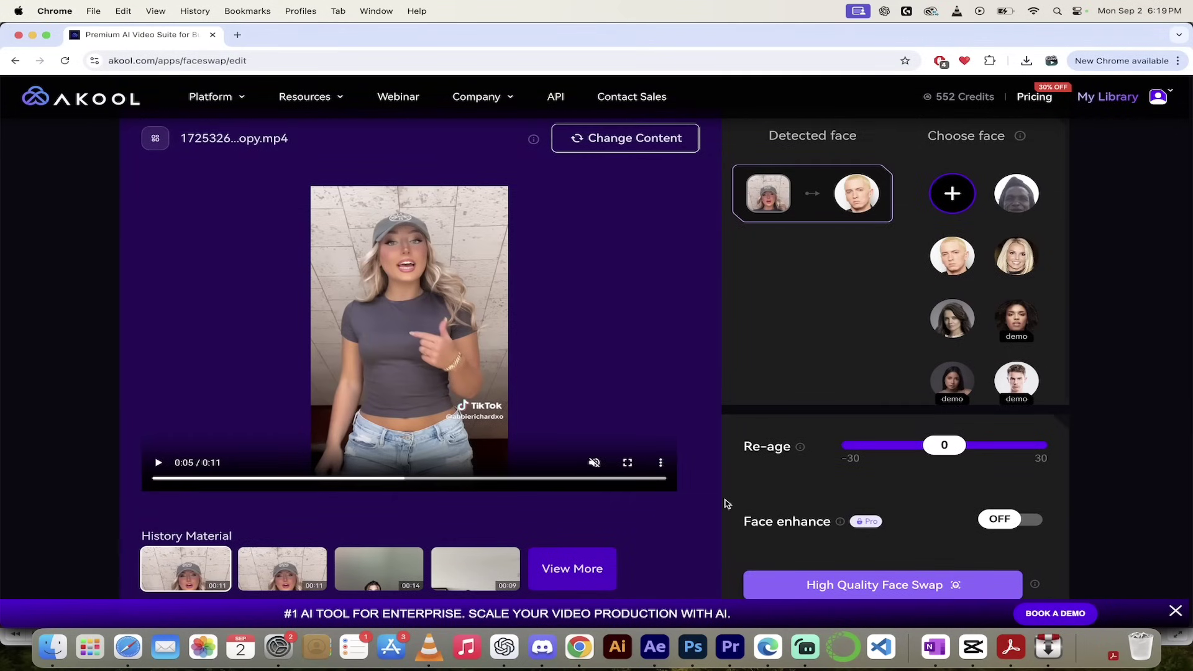
scroll(727, 503, "down", 3)
scroll(738, 474, "up", 1)
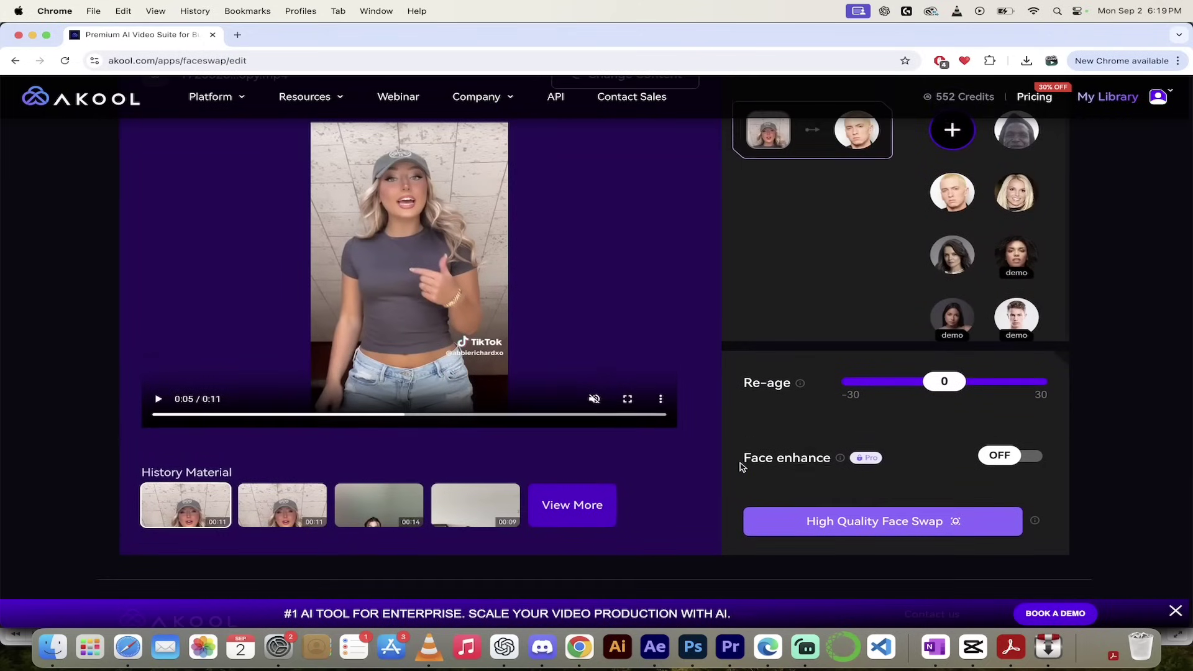
Start the High Quality Face Swap and check the processing final clip in My Library
left_click(802, 534)
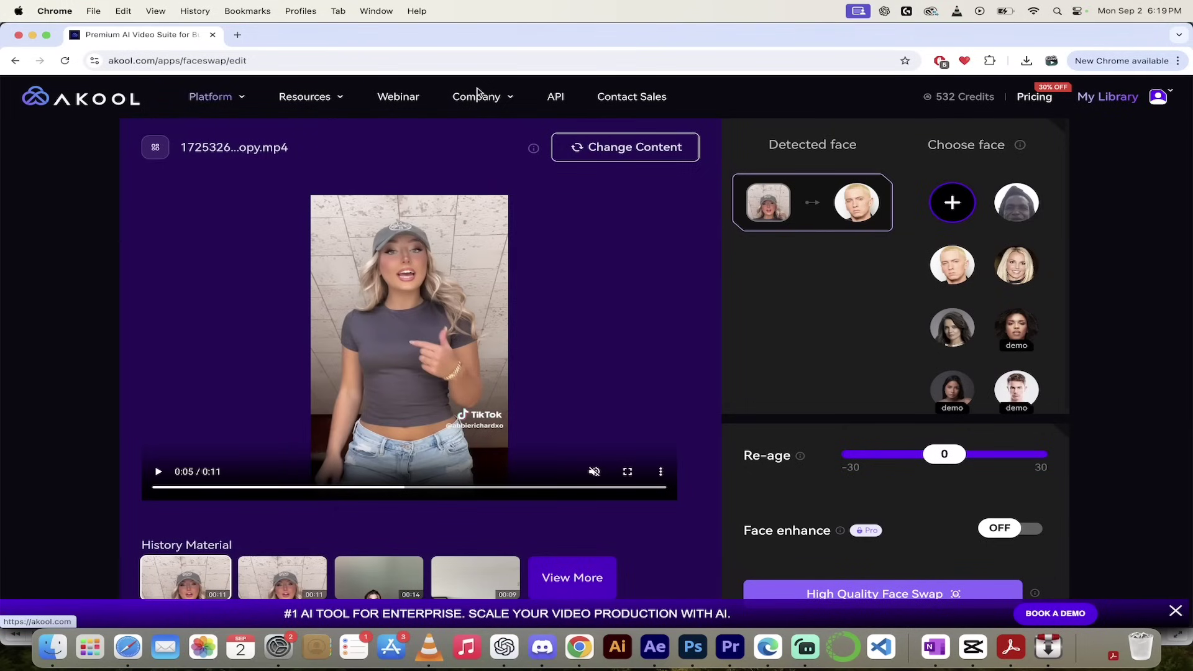
left_click(1107, 100)
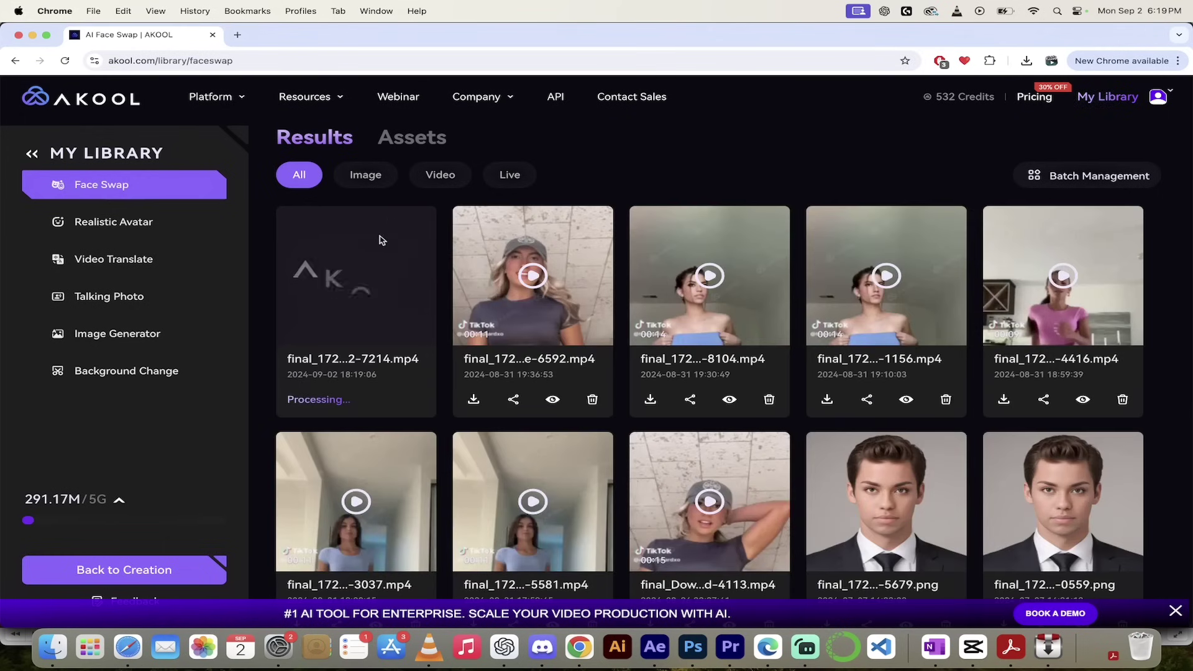